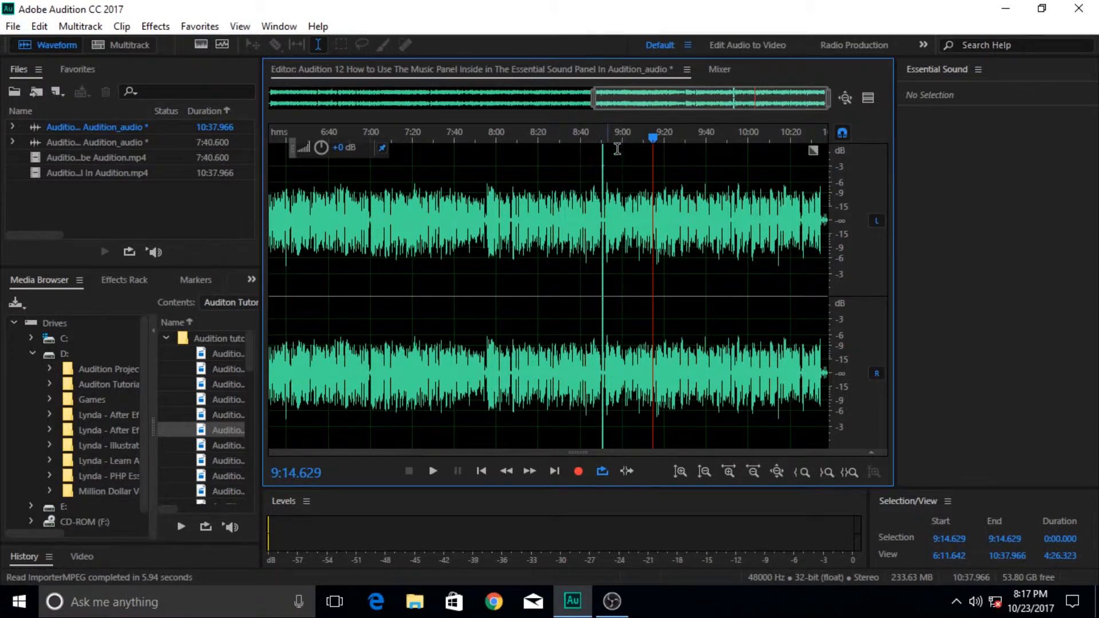
Try lowering the volume of the loud spike near 8:50 by selecting 8:50.000 to 8:51.863 and reducing its gain.
left_click(594, 138)
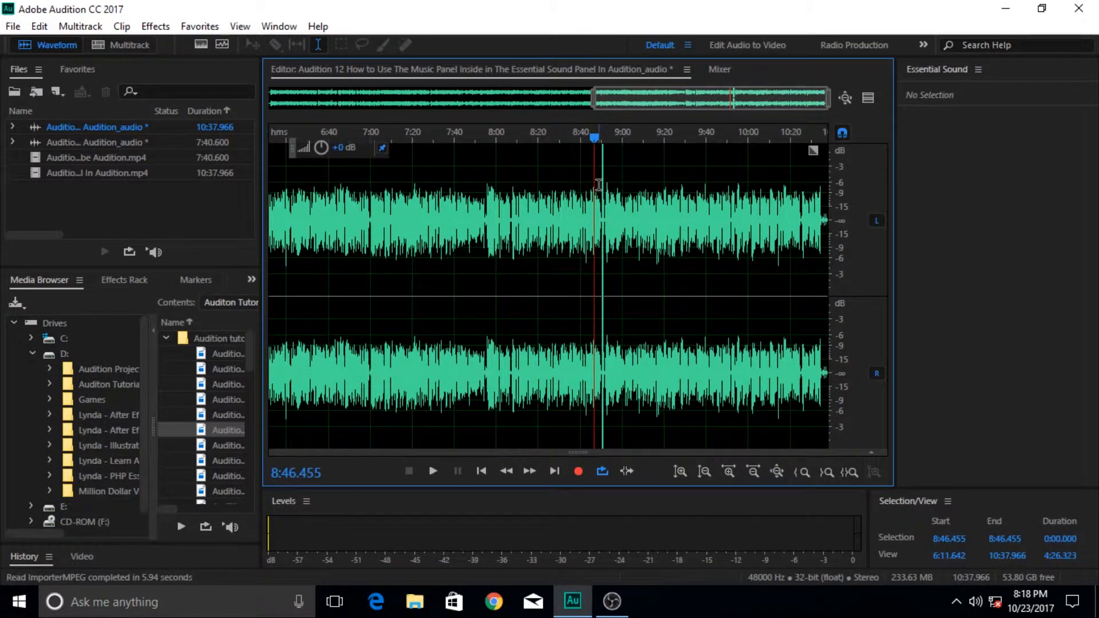
scroll(601, 208, "up", 3)
scroll(600, 207, "up", 3)
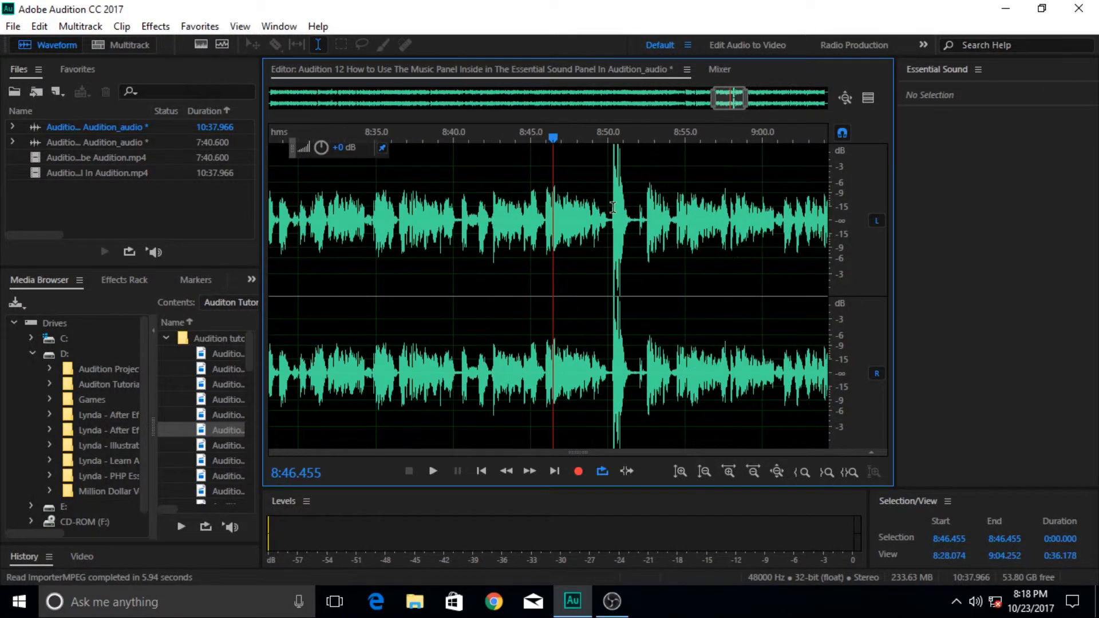
left_click_drag(608, 208, 636, 207)
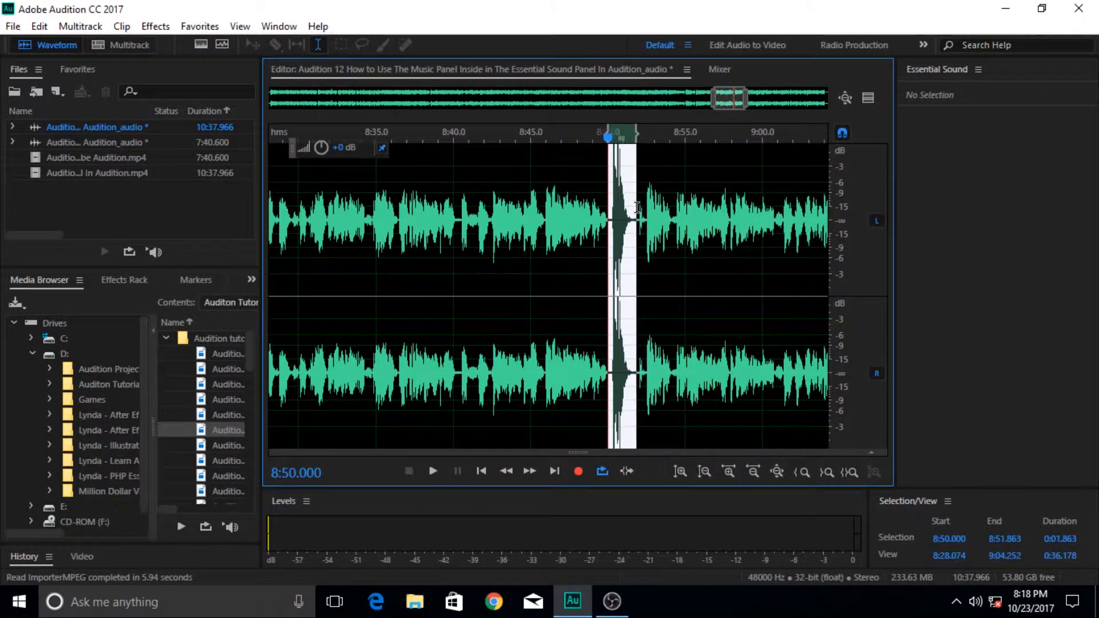
left_click_drag(322, 147, 310, 147)
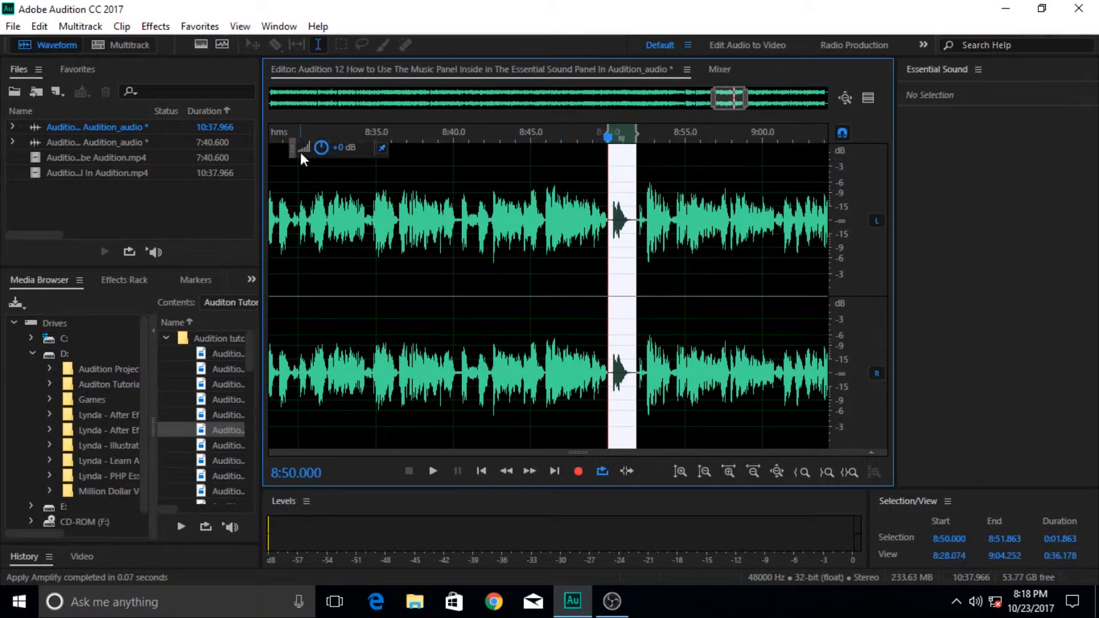
scroll(445, 214, "down", 3)
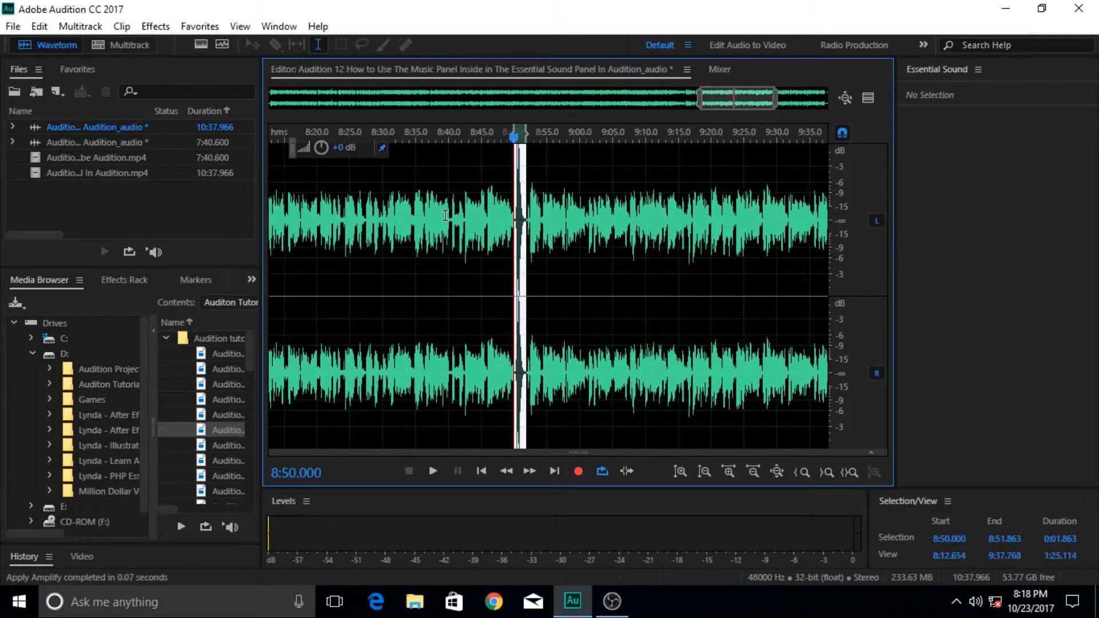
Clear the selection by placing the playhead just before the loud spike, and dismiss the Windows Firewall notification.
left_click(475, 198)
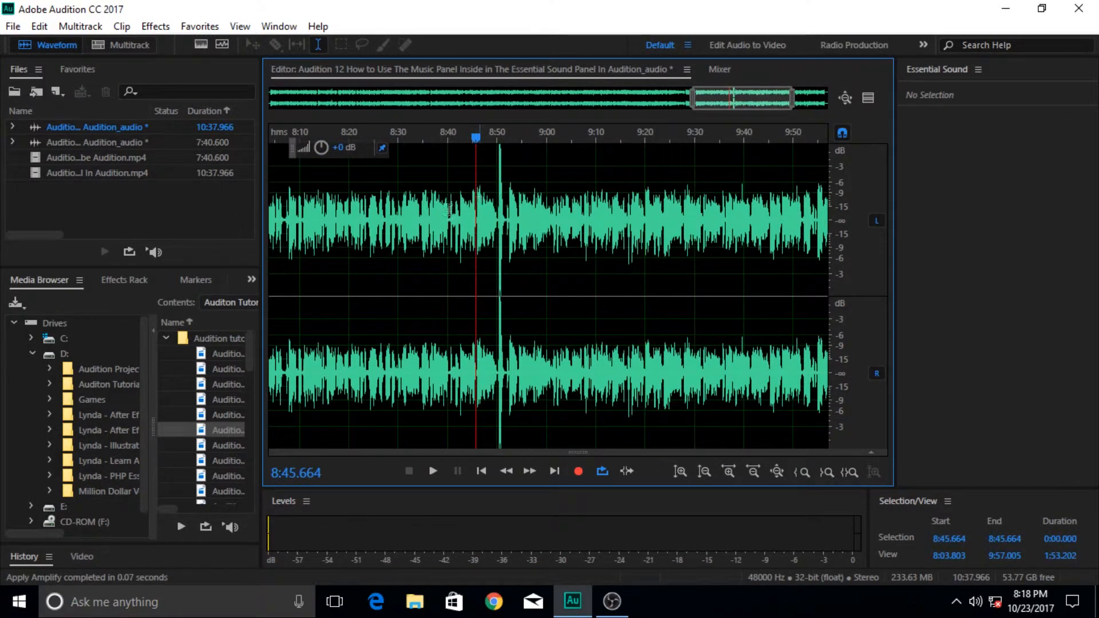
scroll(448, 211, "down", 2)
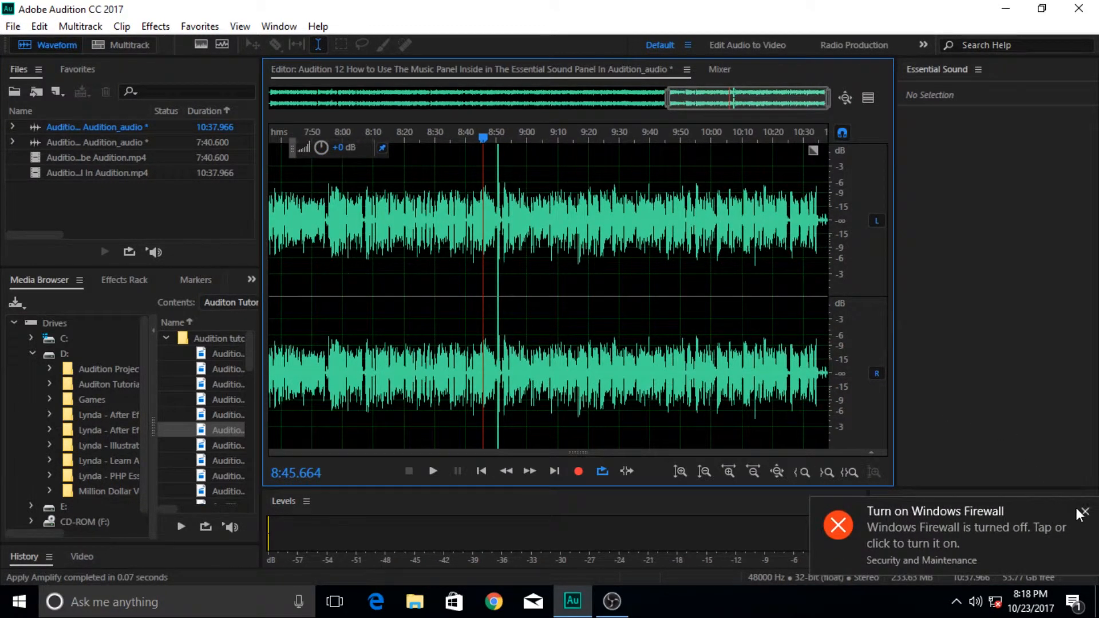
left_click(1086, 511)
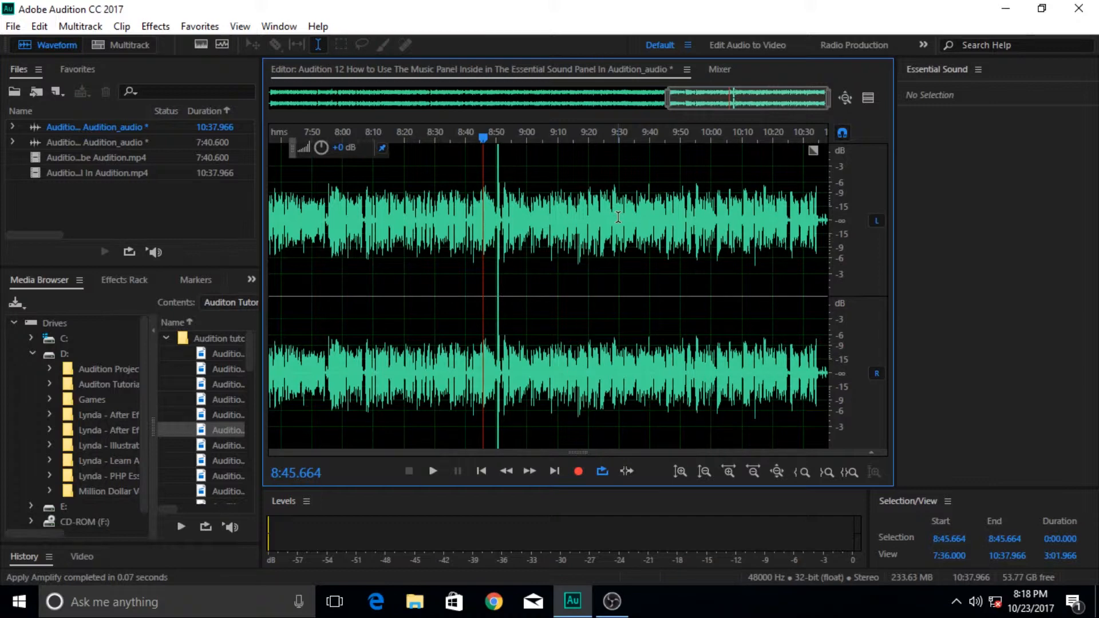
Open the Speech Volume Leveler effect and review its presets, leaving the custom settings in place.
left_click(155, 26)
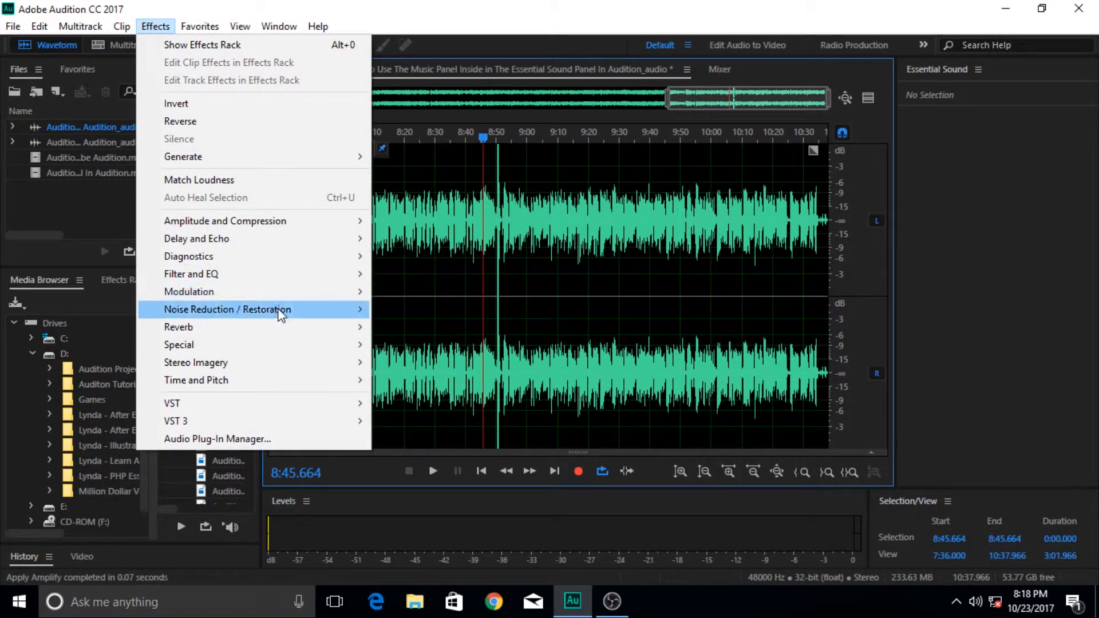
mouse_move(281, 313)
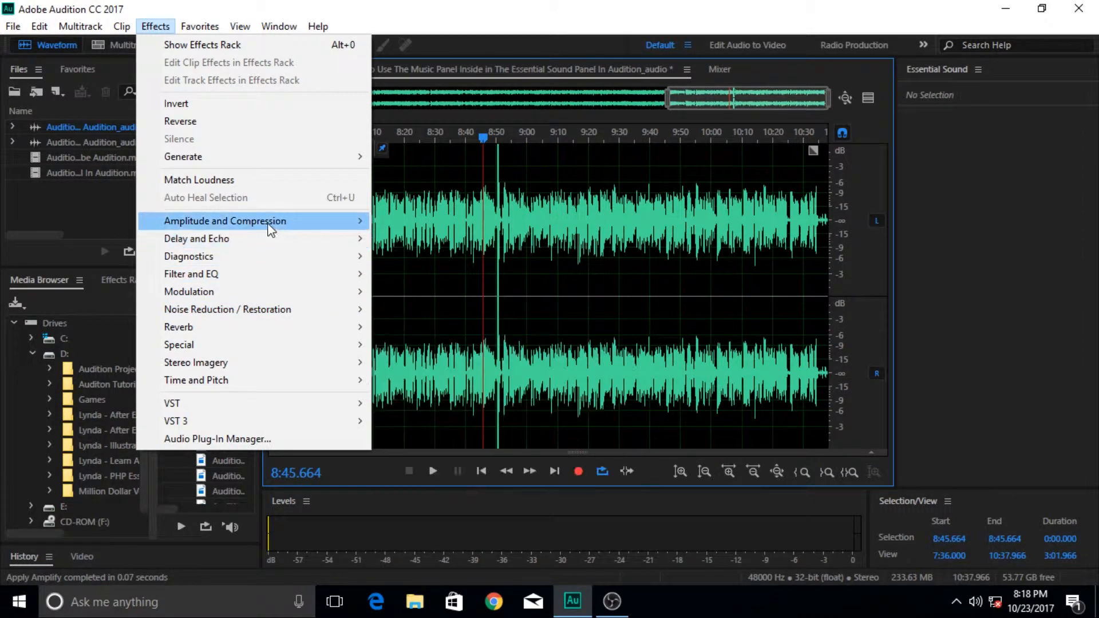
mouse_move(285, 229)
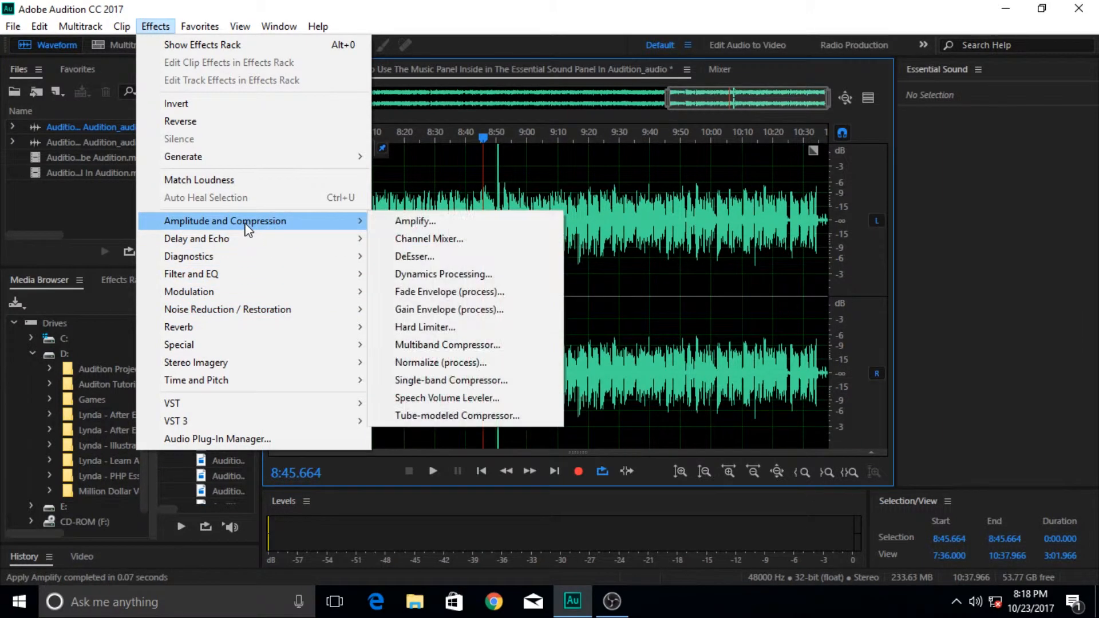
left_click(482, 397)
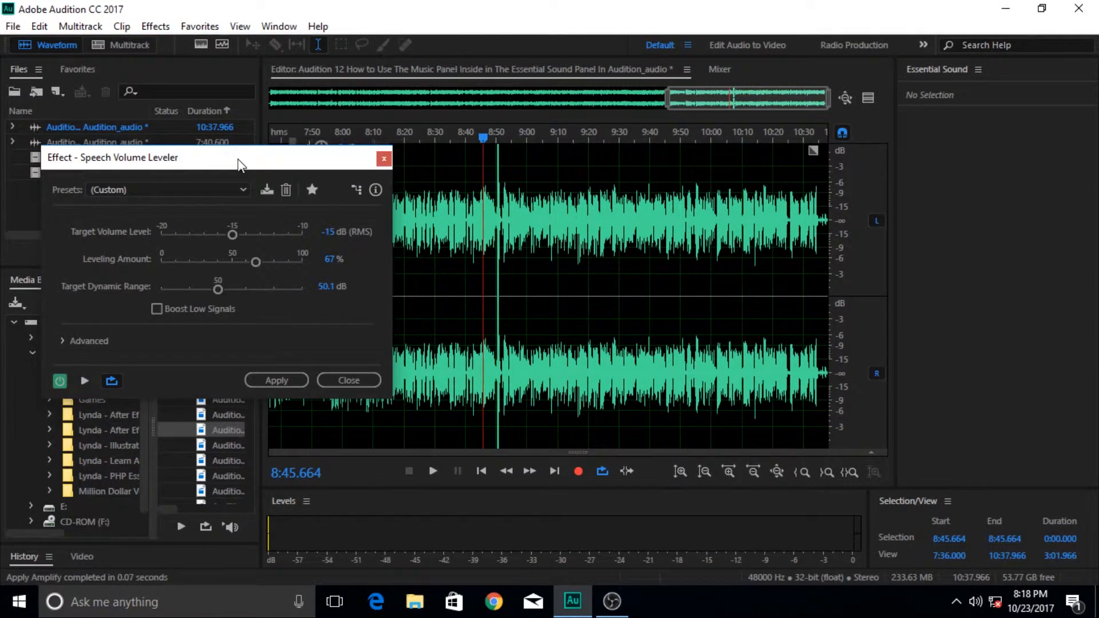
left_click_drag(240, 162, 255, 240)
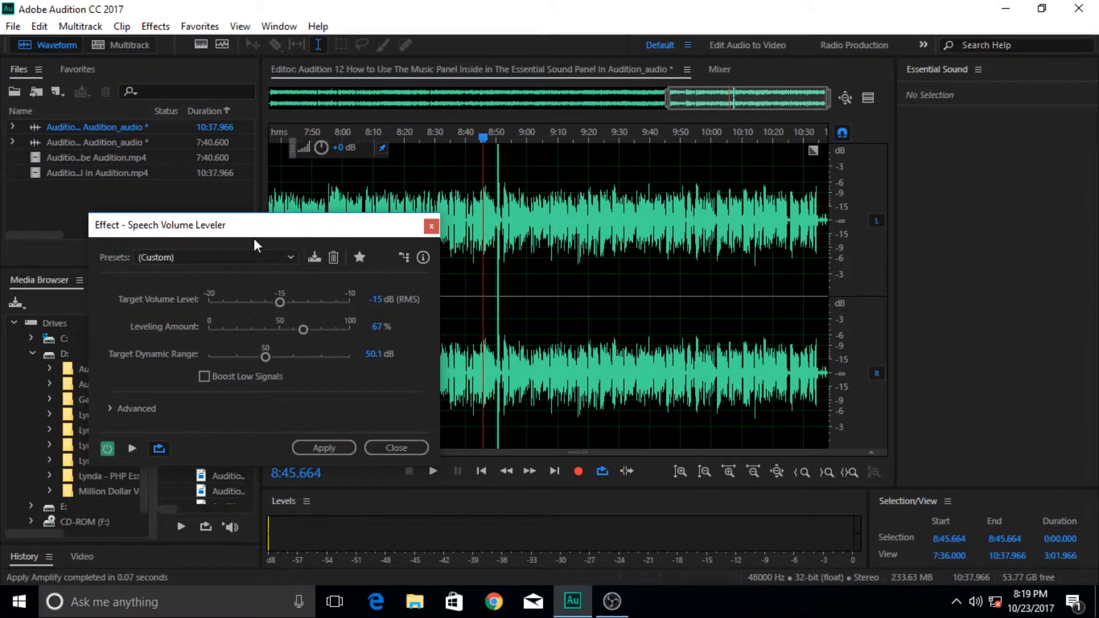
left_click(288, 256)
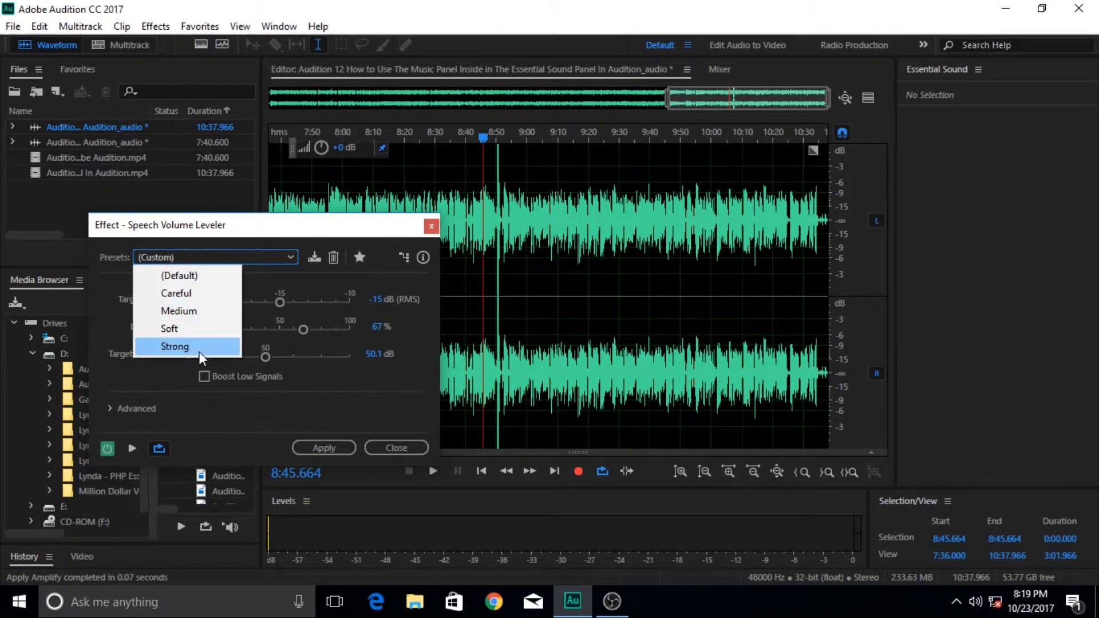
left_click(298, 228)
left_click_drag(296, 226, 256, 134)
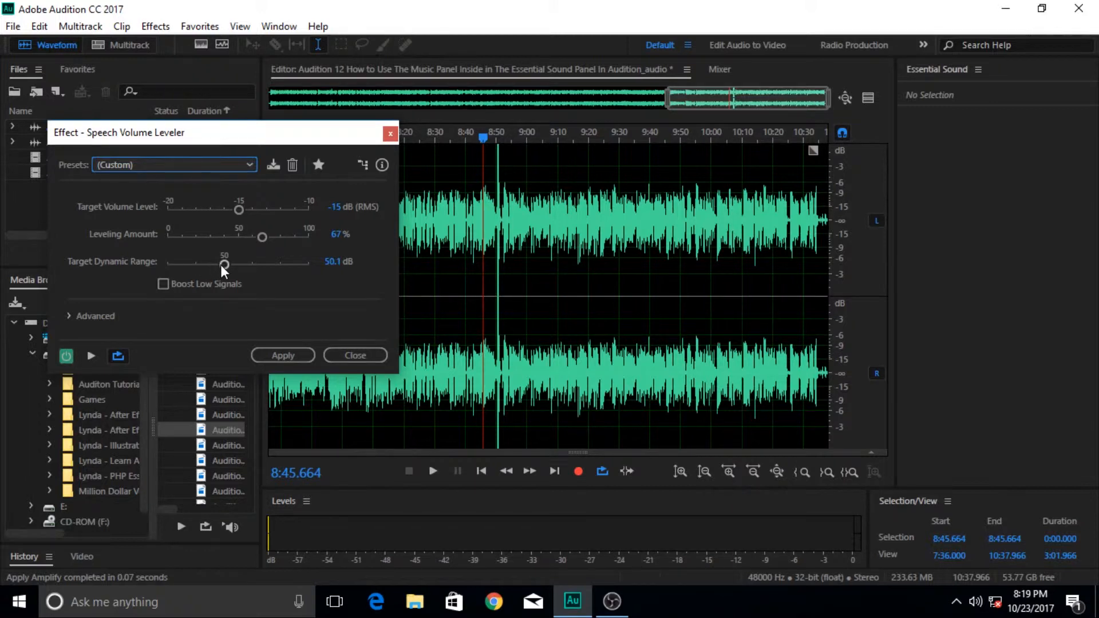
Set the Speech Volume Leveler's Target Dynamic Range to 36.5 dB after trying higher and lower values.
left_click_drag(225, 264, 300, 264)
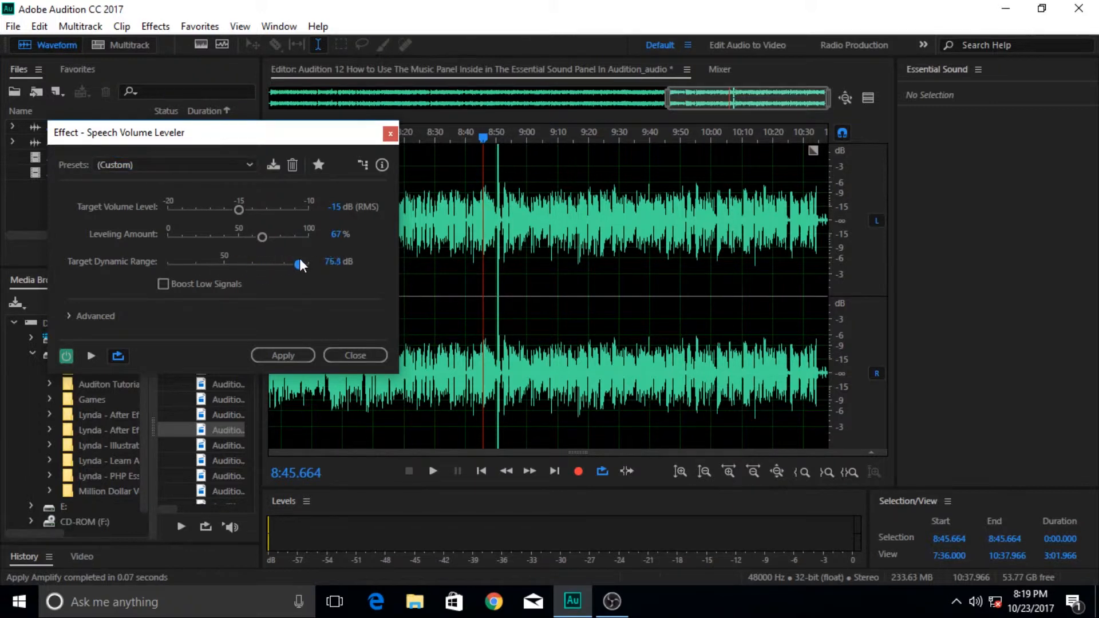
mouse_move(228, 262)
left_mouse_down()
mouse_move(174, 263)
mouse_move(299, 260)
mouse_move(200, 273)
mouse_move(223, 269)
left_mouse_up()
left_click_drag(224, 265, 289, 265)
left_click_drag(288, 264, 184, 263)
left_click_drag(305, 140, 365, 140)
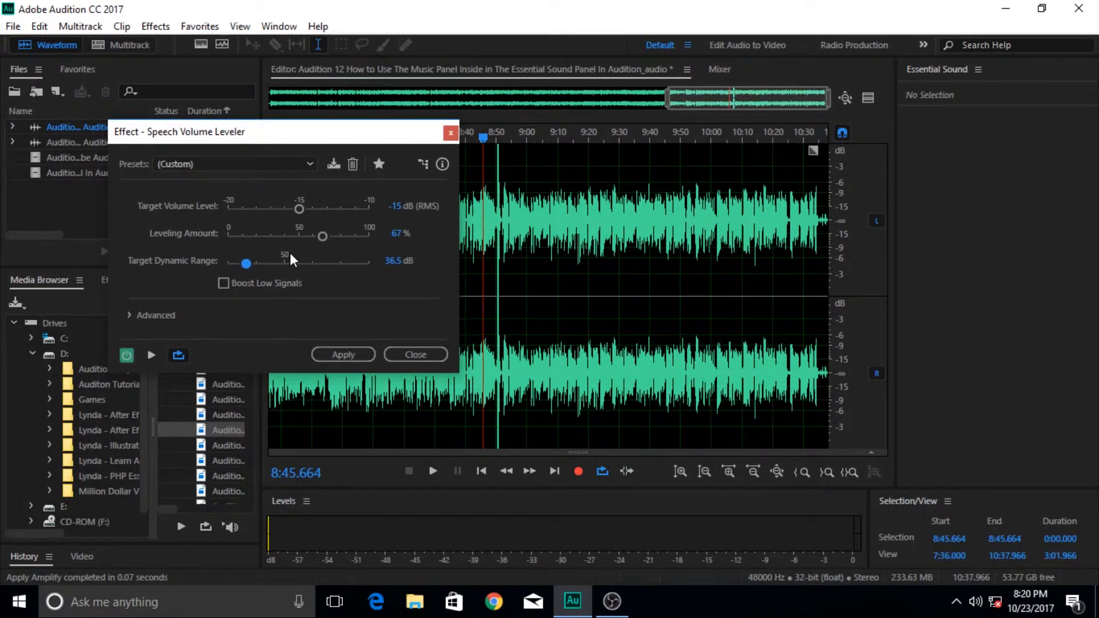
left_click_drag(372, 138, 303, 132)
Check the Advanced compressor and noise gate options, collapse them, and apply the Speech Volume Leveler to the whole recording.
left_click(495, 252)
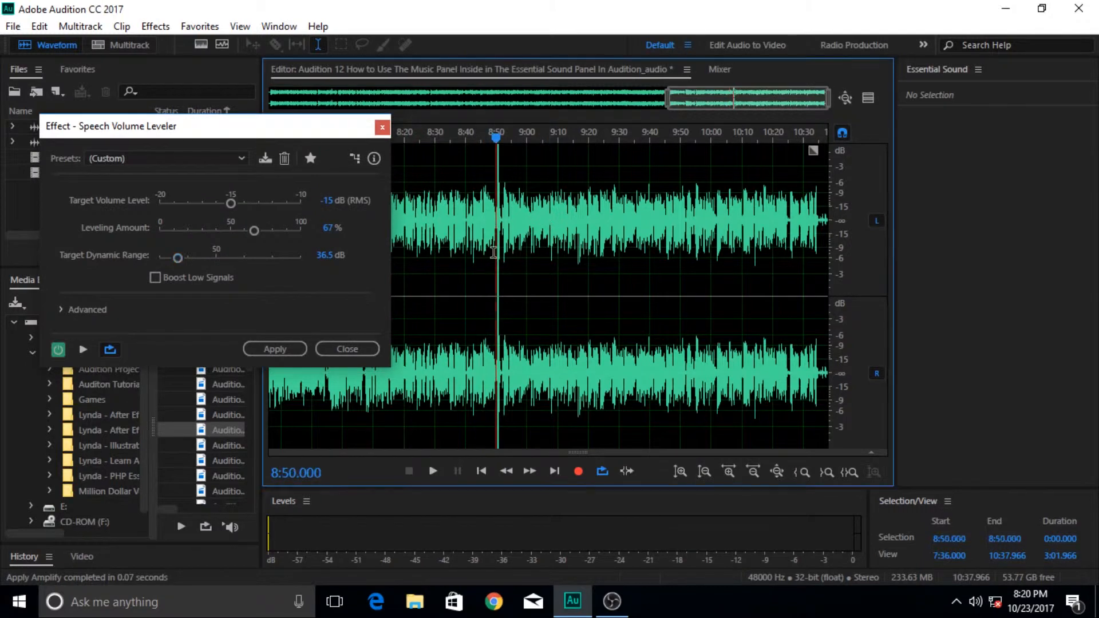
scroll(495, 252, "down", 6)
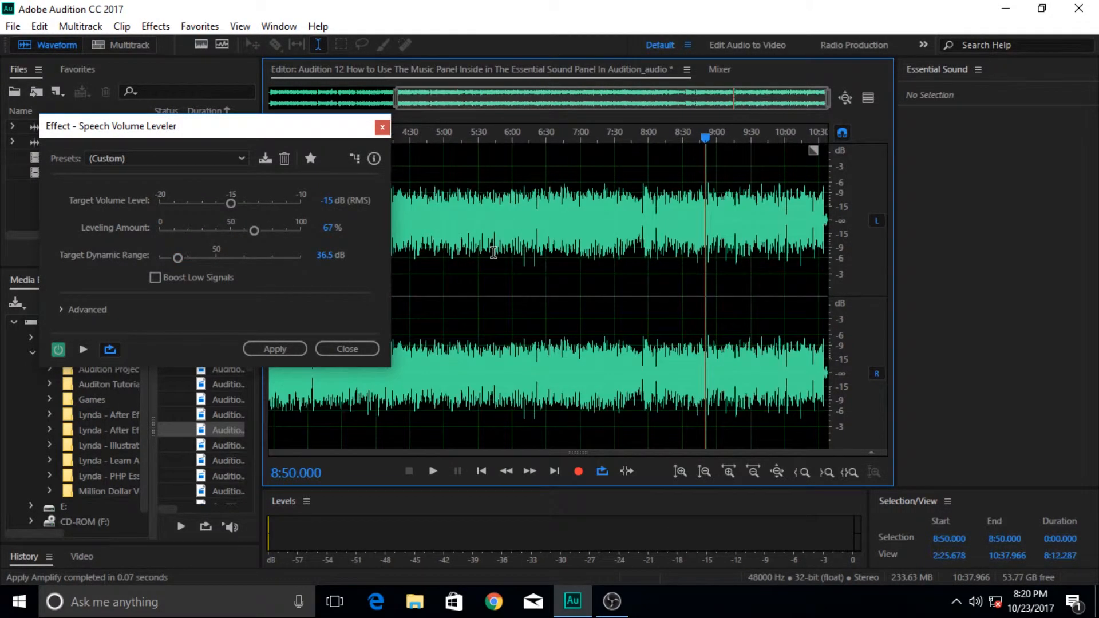
left_click(720, 135)
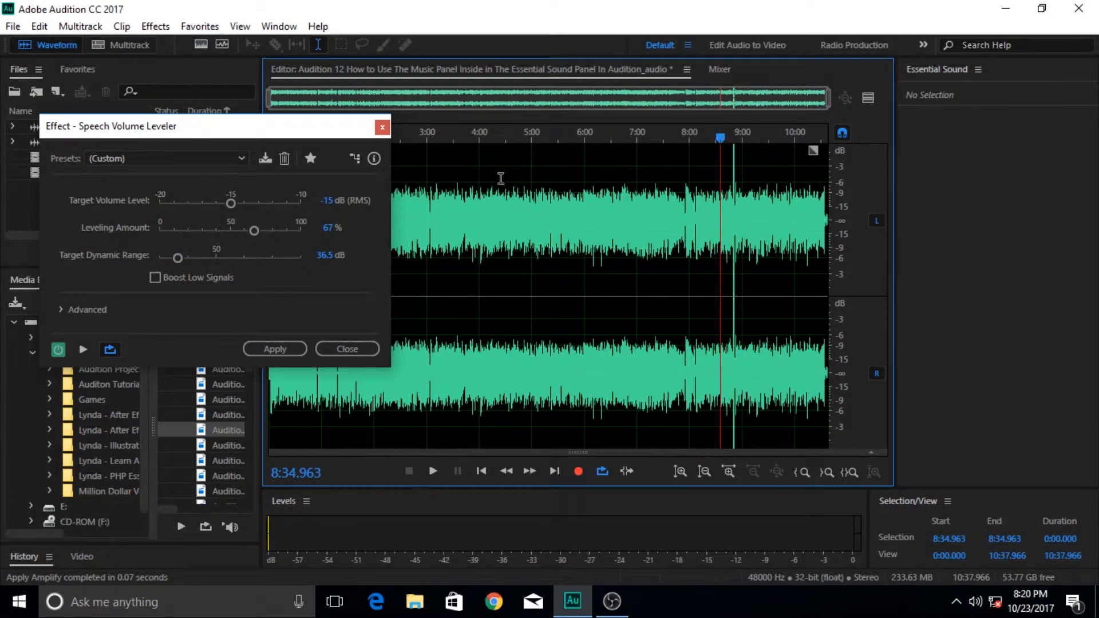
left_click_drag(301, 128, 658, 225)
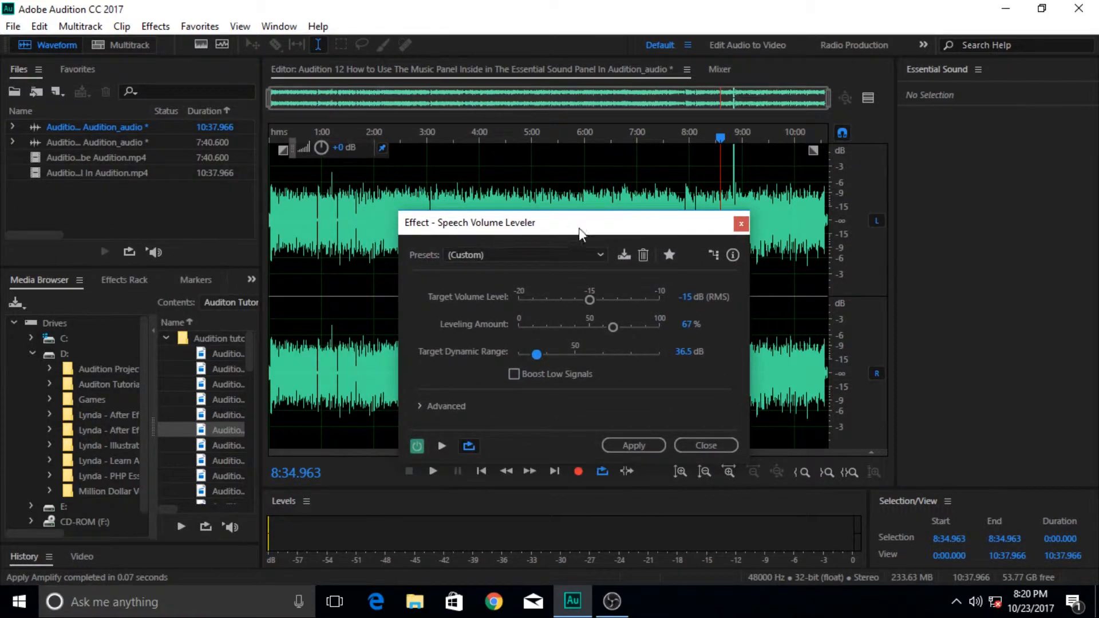
left_click_drag(577, 226, 259, 61)
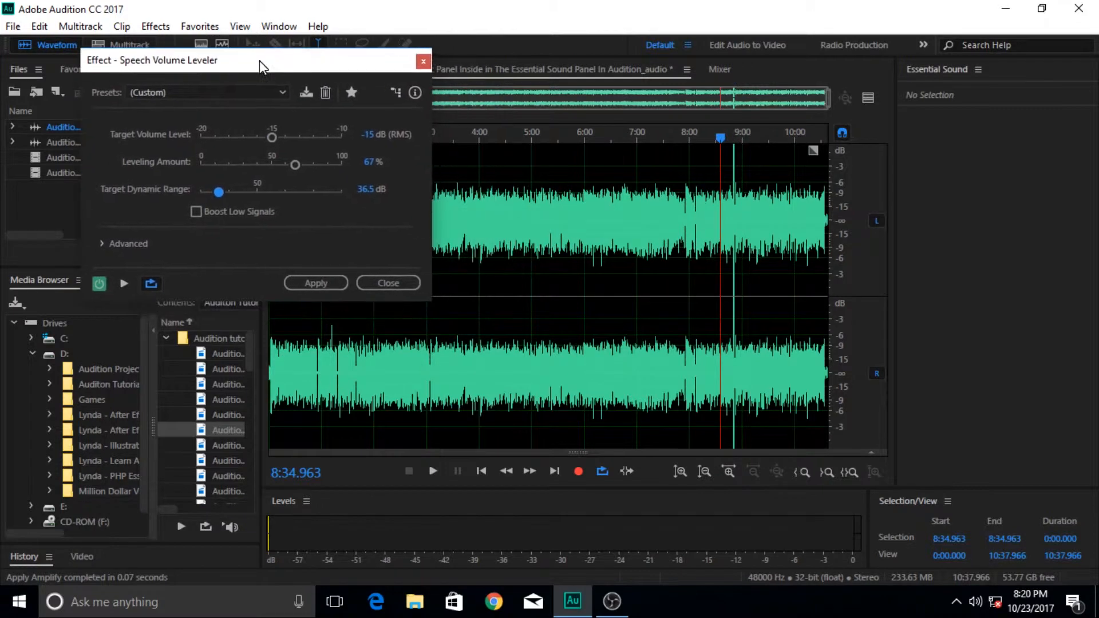
left_click(102, 244)
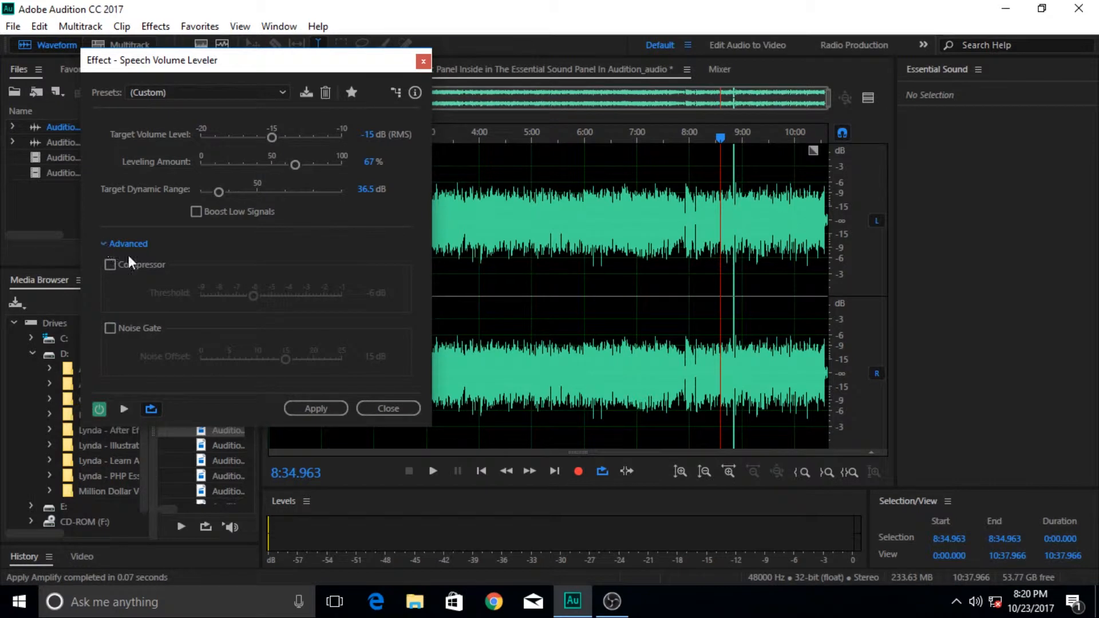
left_click(101, 244)
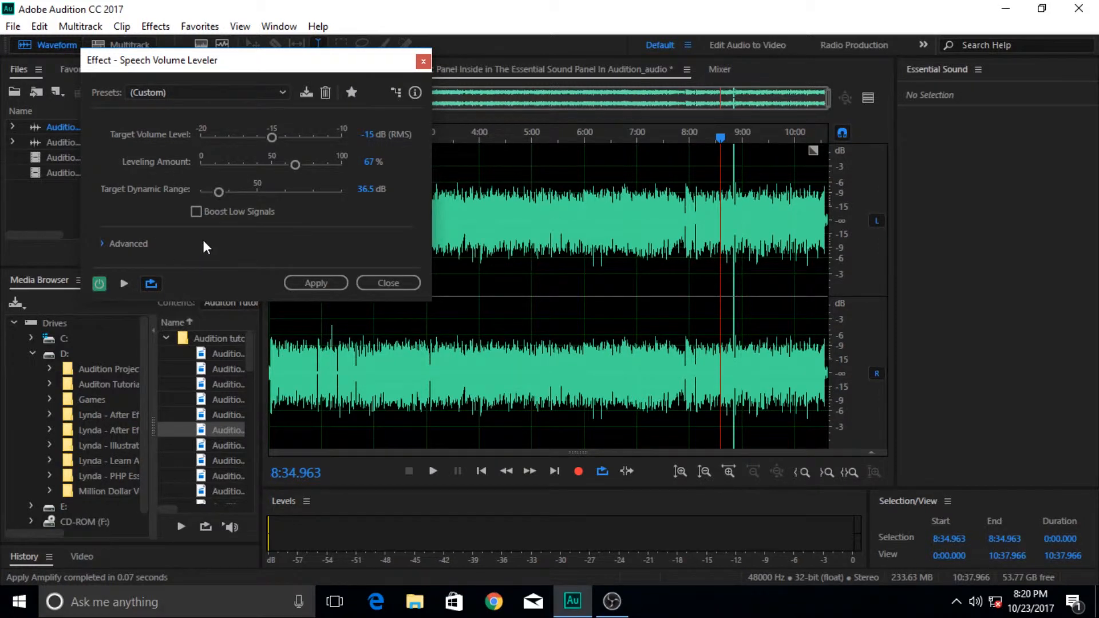
left_click(328, 281)
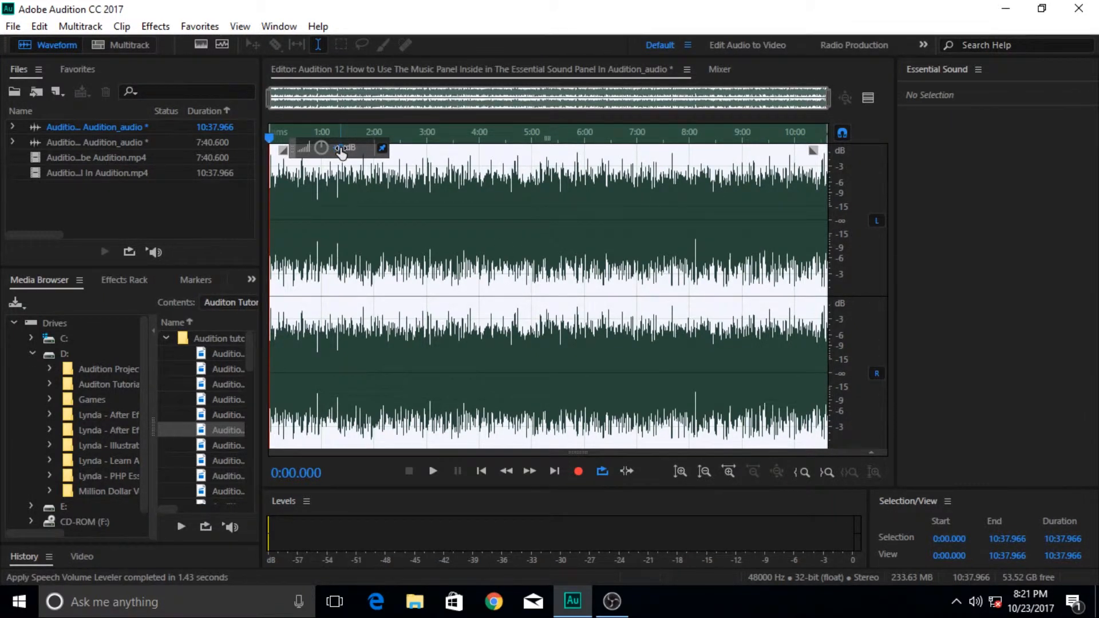
Try a lower overall volume, undo back to the unleveled waveform for comparison, and restore the leveling.
left_click_drag(341, 152, 331, 150)
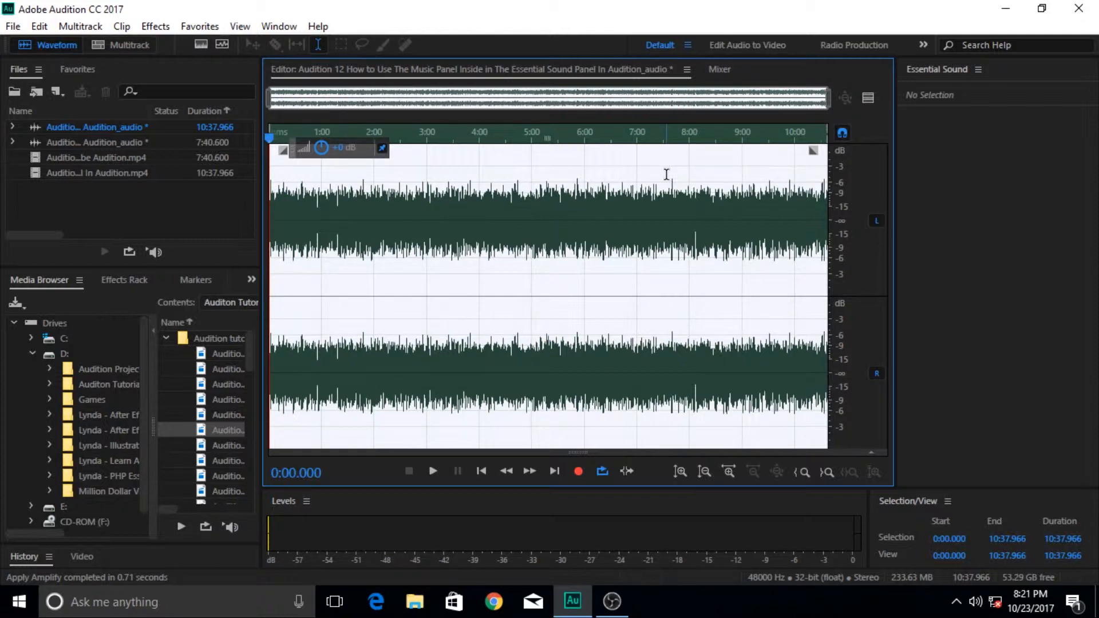
key("ctrl+z")
key("ctrl+z")
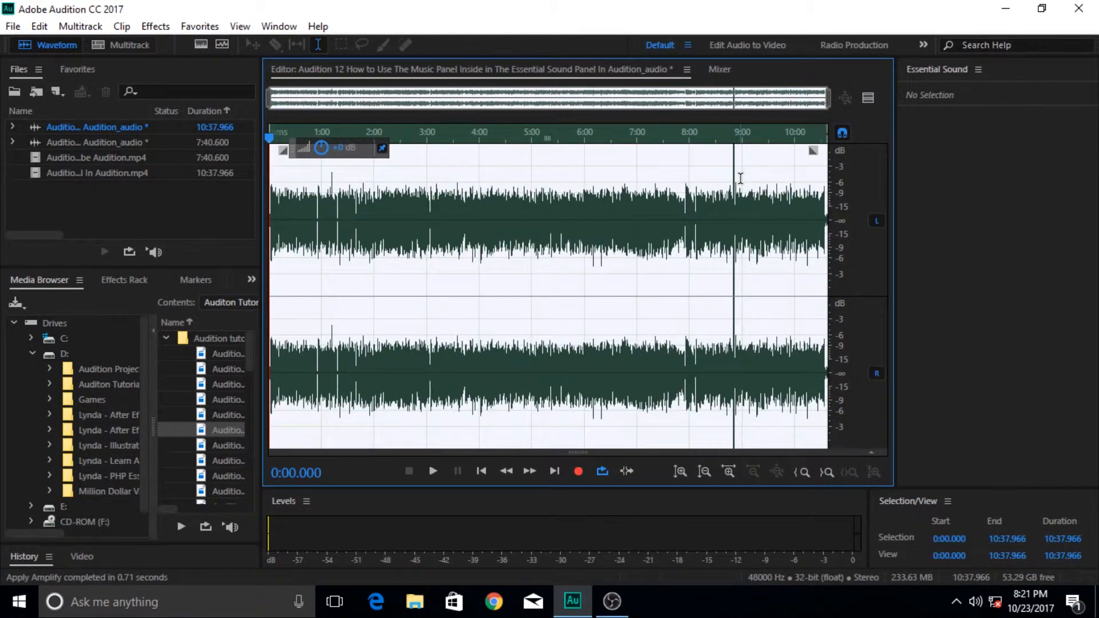
key("ctrl+z")
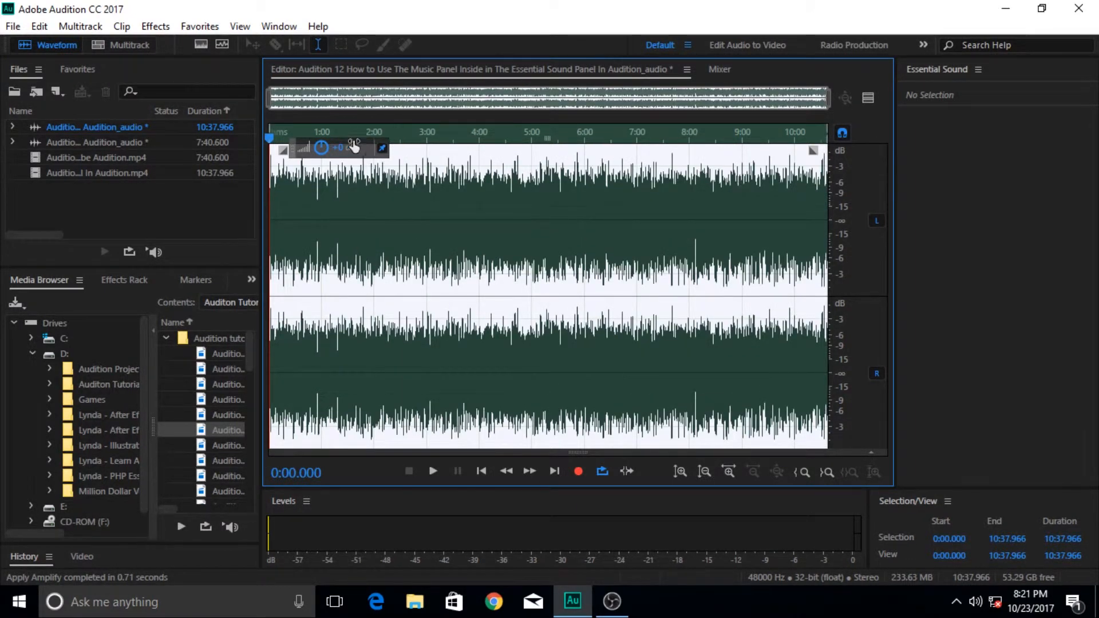
Lower the whole leveled recording's volume until its peaks sit at about -15 dB, and play the opening to check the levels.
left_click_drag(344, 148, 321, 150)
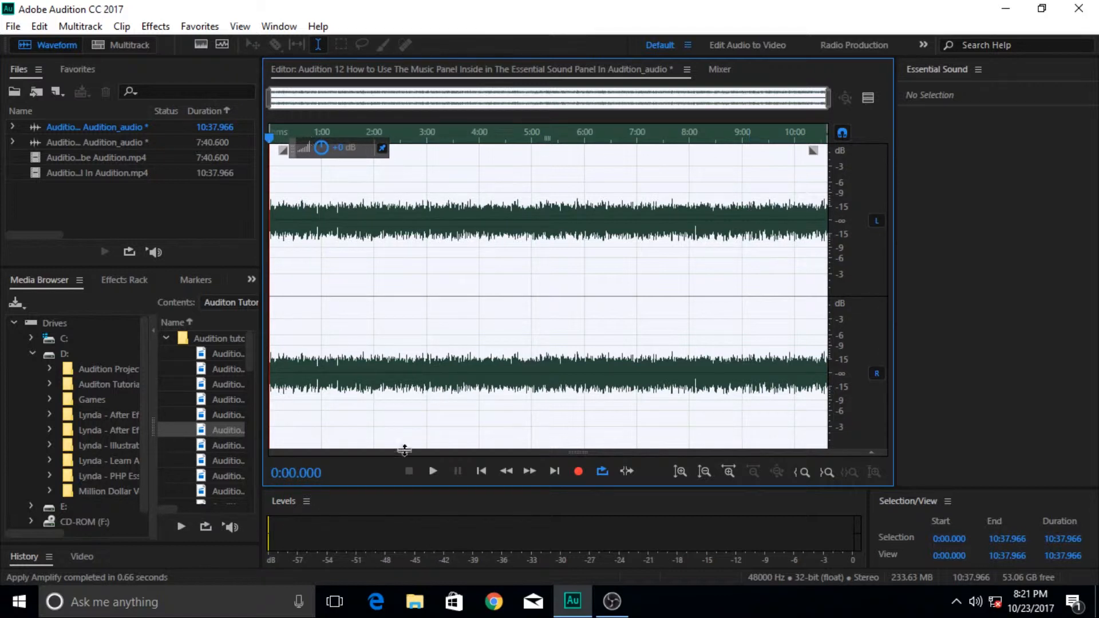
left_click_drag(337, 150, 331, 150)
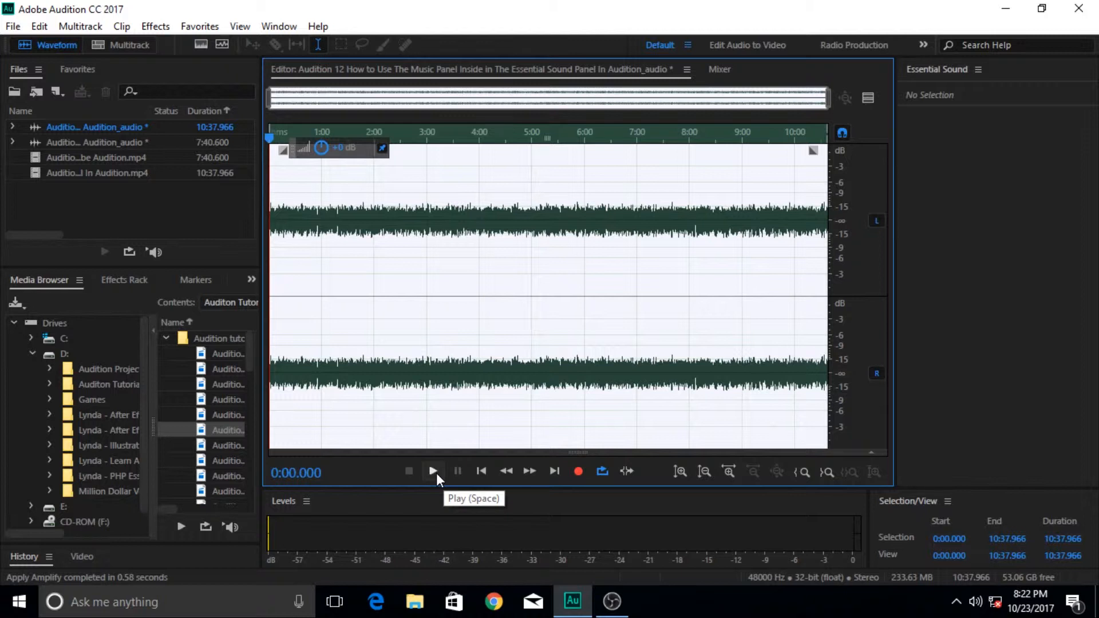
left_click(433, 472)
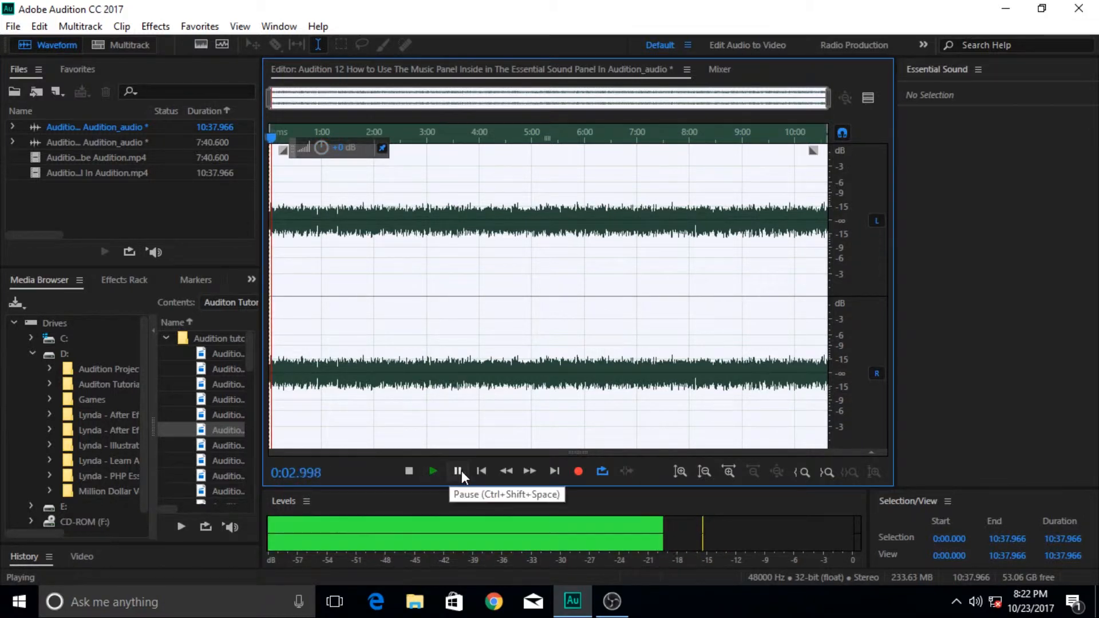
left_click(462, 470)
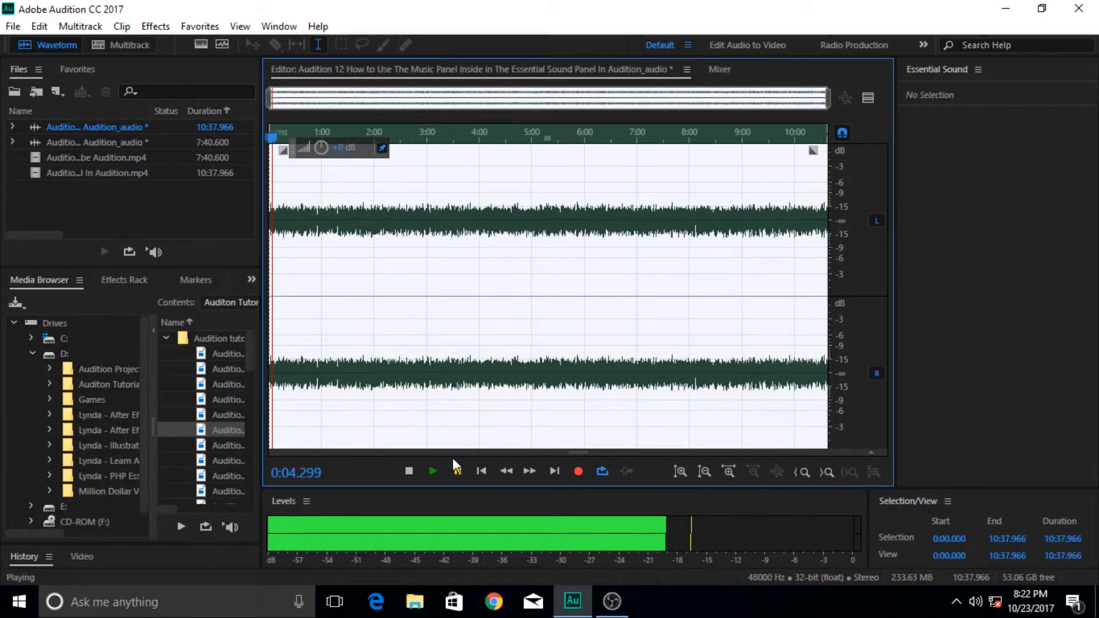
left_click(427, 477)
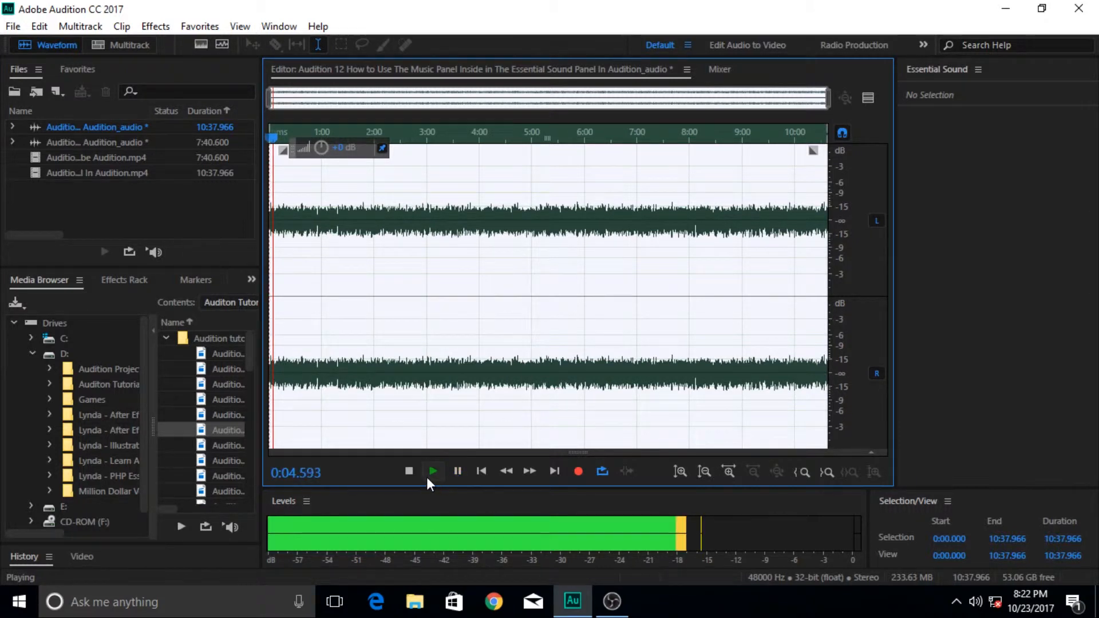
left_click(458, 471)
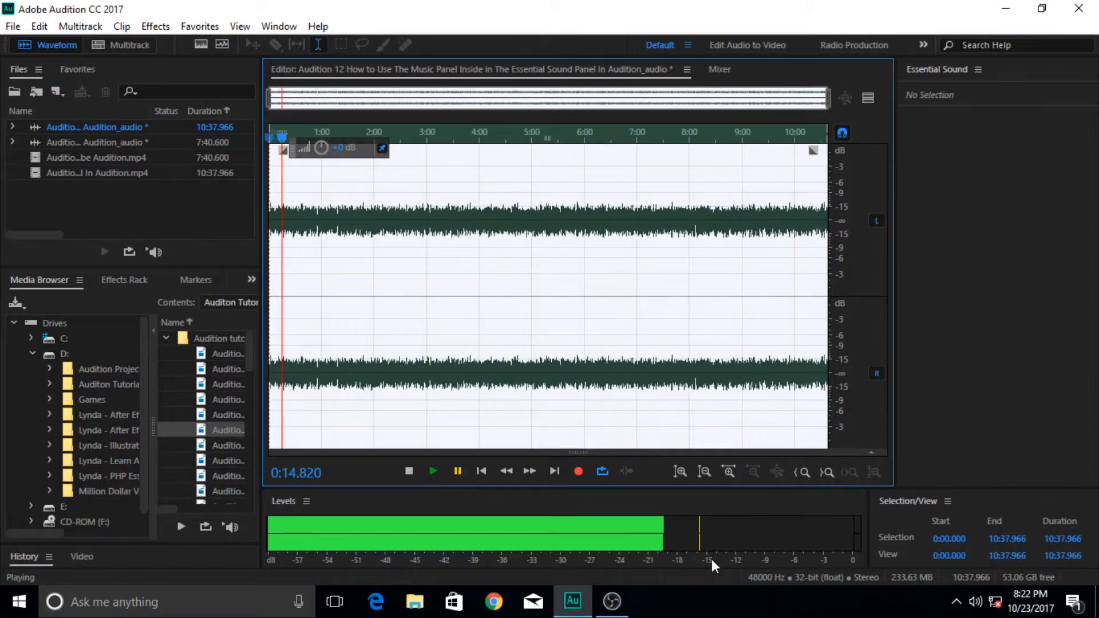